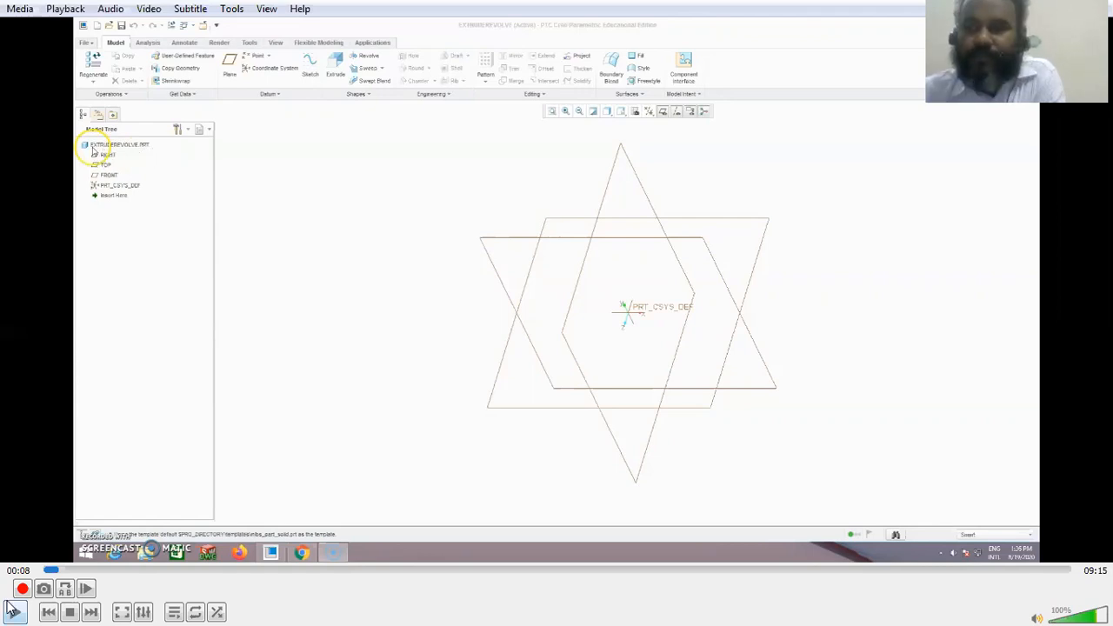
# Step: Play the block extrusion demonstration up to 01:22, pausing at 01:03 and 01:19 to examine the sketch and the extruded block
pyautogui.click(13, 611)
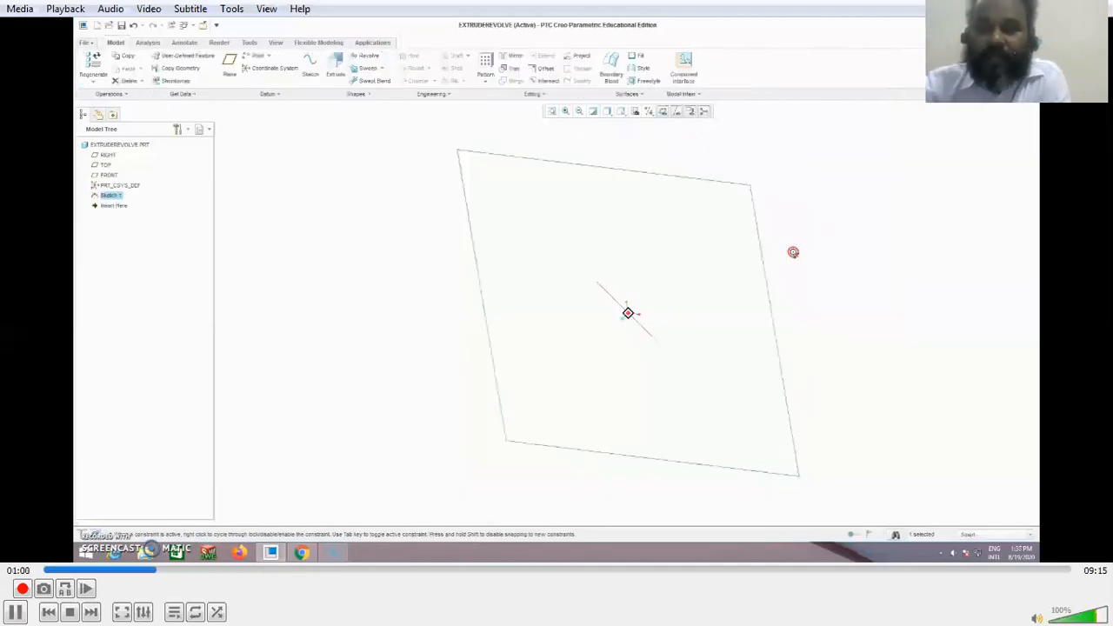
pyautogui.click(17, 611)
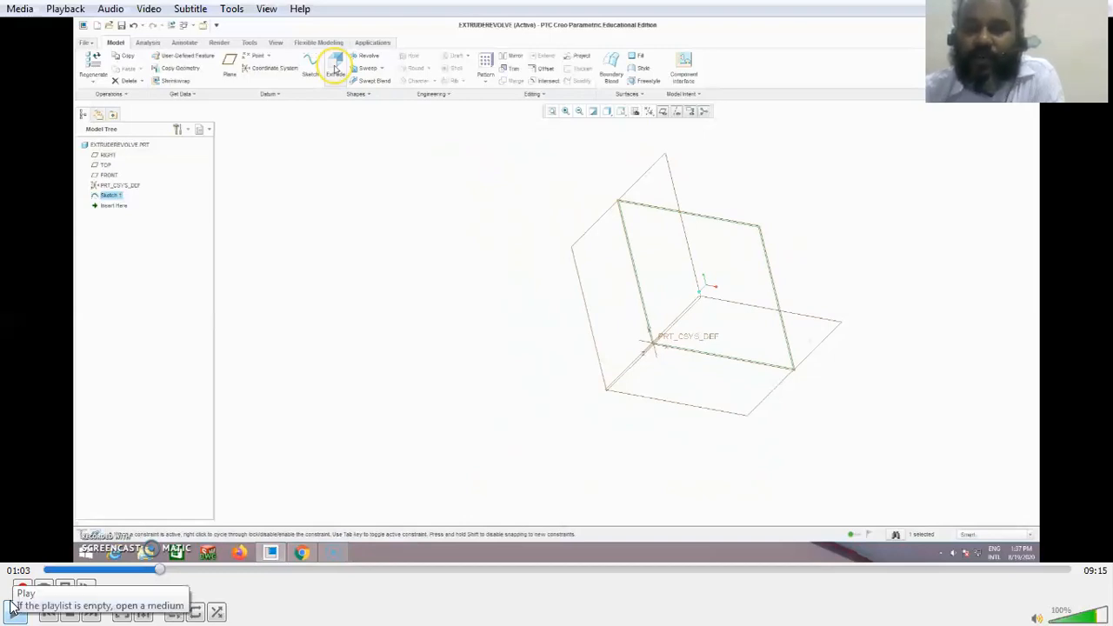
pyautogui.press('space')
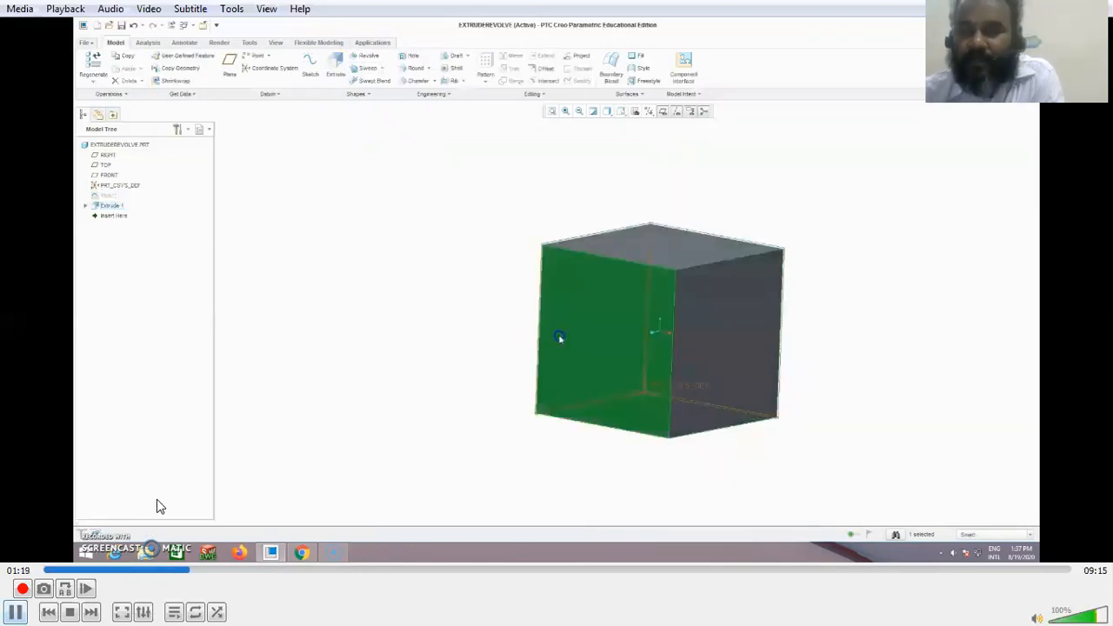
pyautogui.press('space')
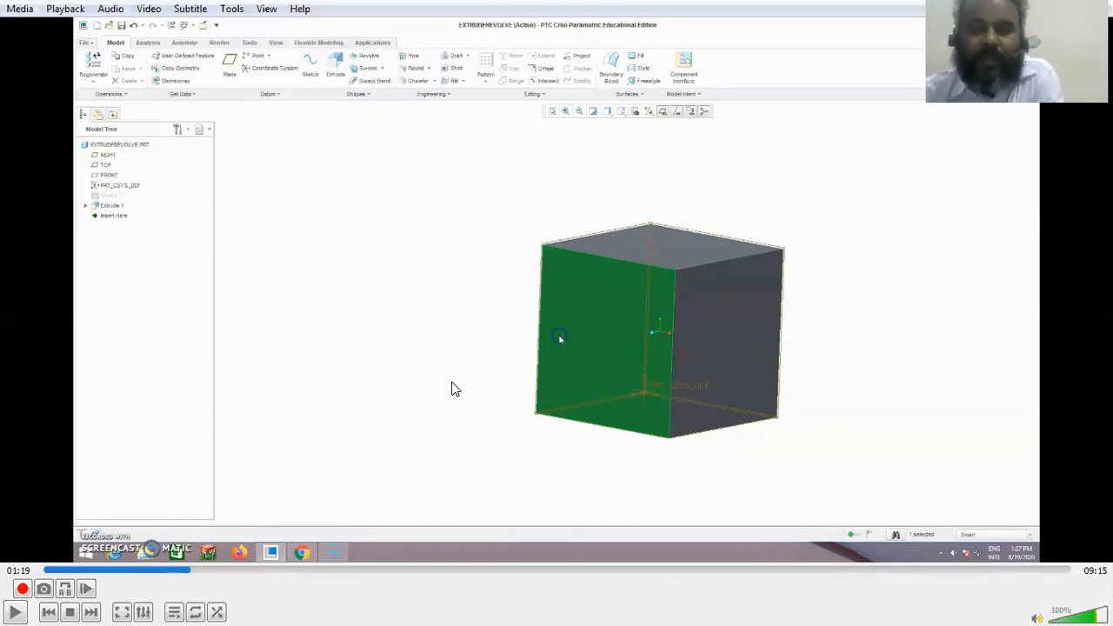
pyautogui.click(16, 610)
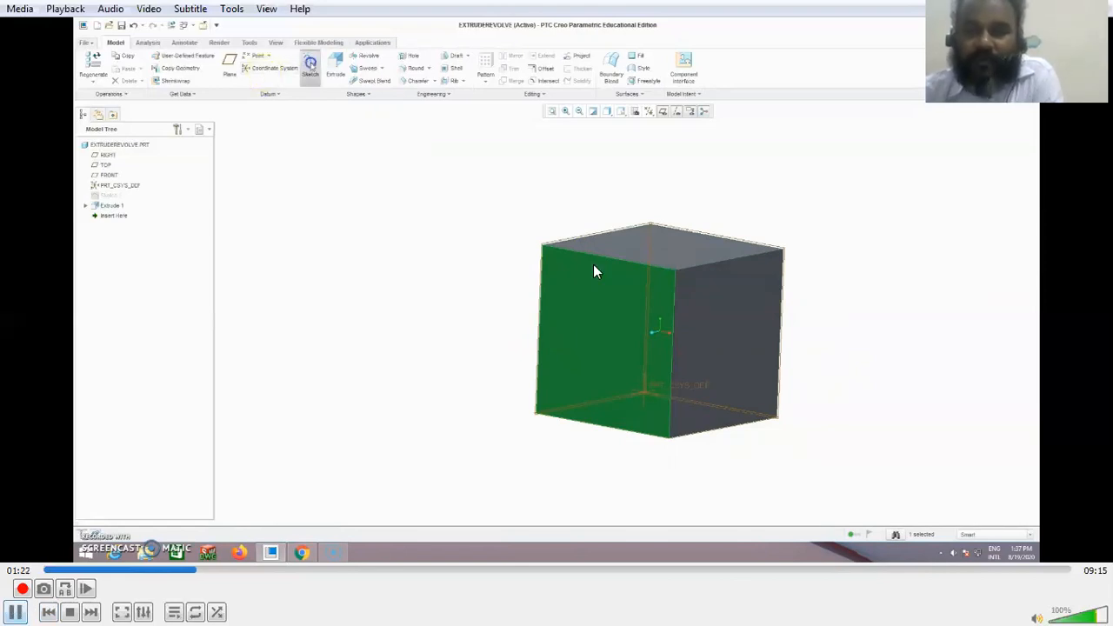
pyautogui.click(12, 610)
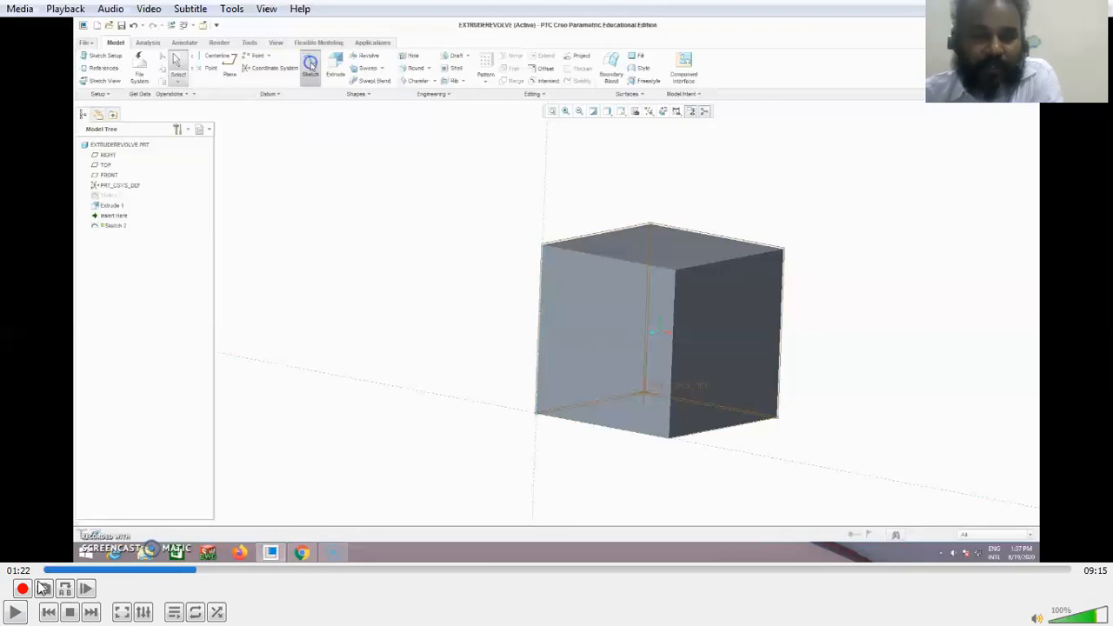
# Step: Watch the circle being sketched on the block's face in the reoriented sketch view, and pause the video at 01:54
pyautogui.click(305, 76)
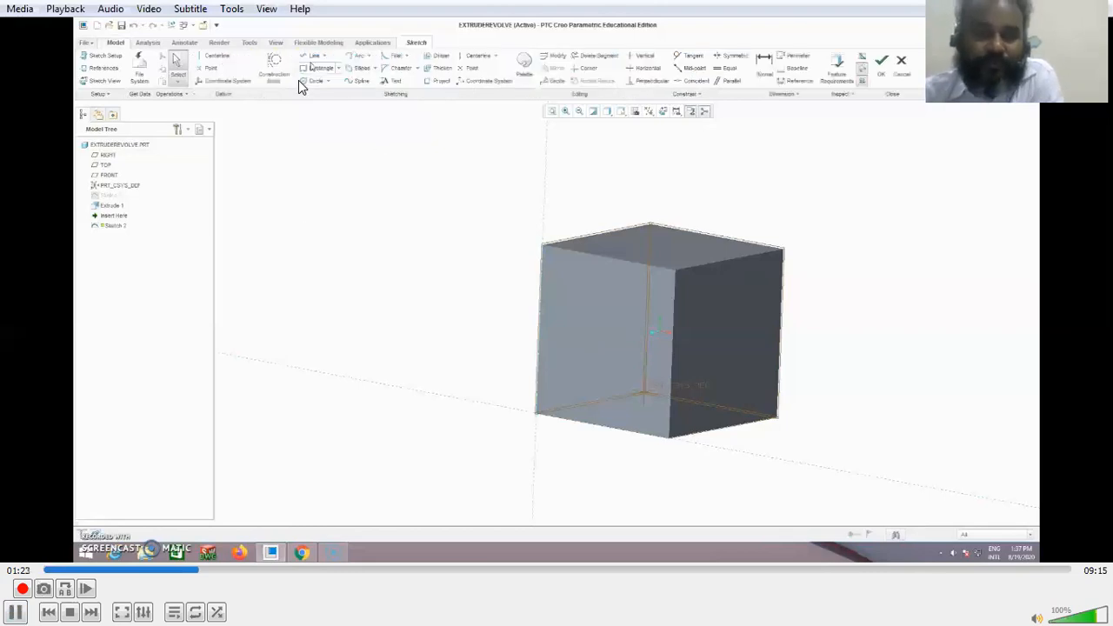
pyautogui.click(316, 69)
pyautogui.click(317, 116)
pyautogui.click(460, 261)
pyautogui.click(604, 334)
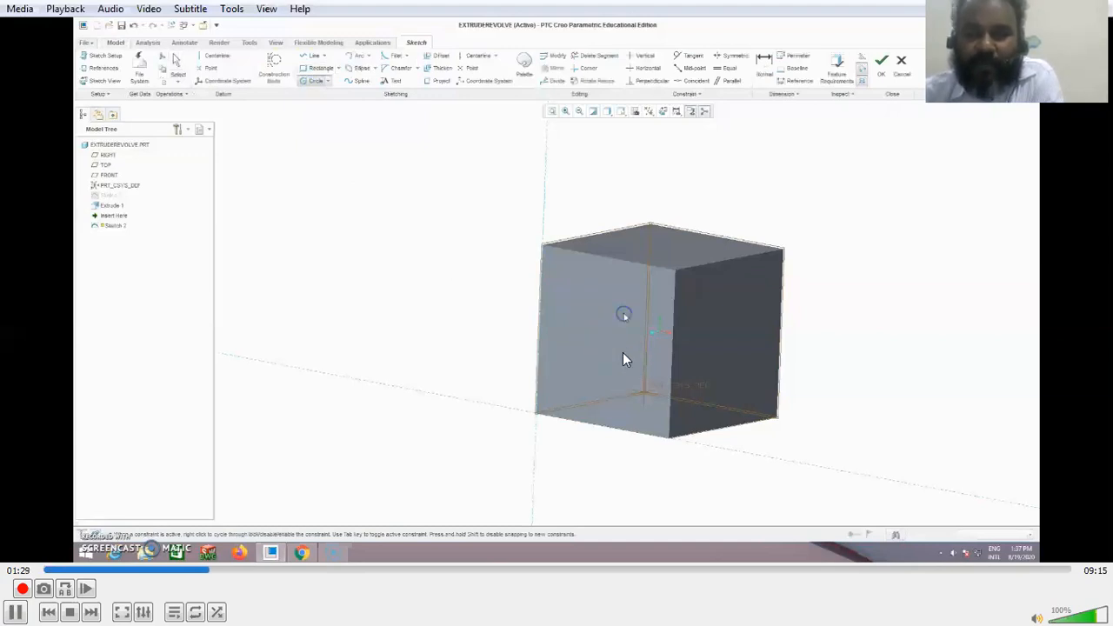
pyautogui.click(629, 271)
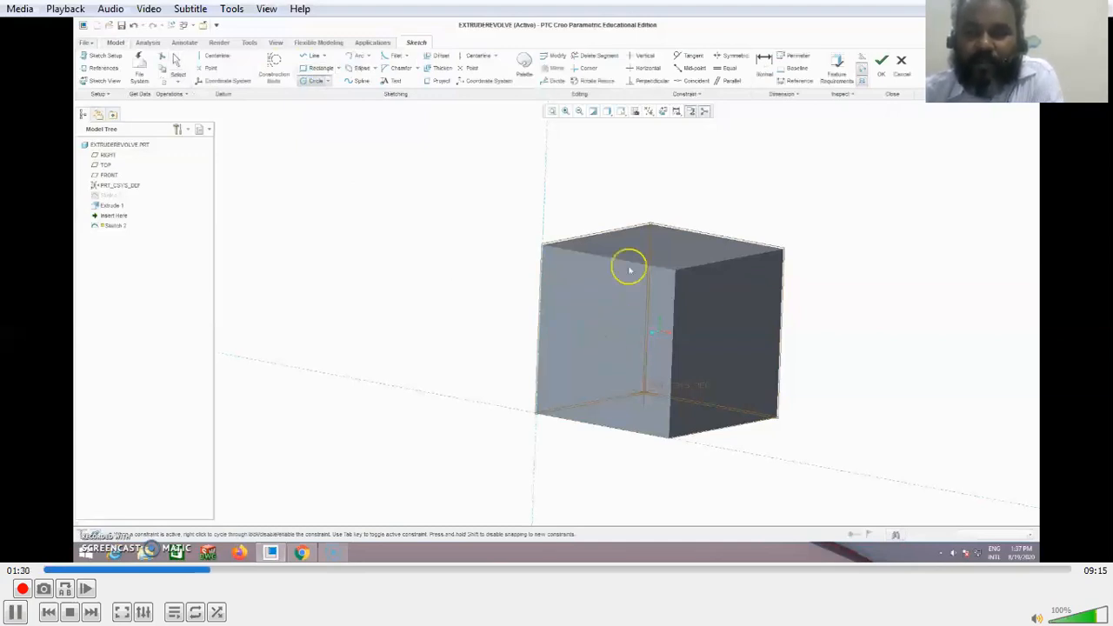
pyautogui.click(666, 116)
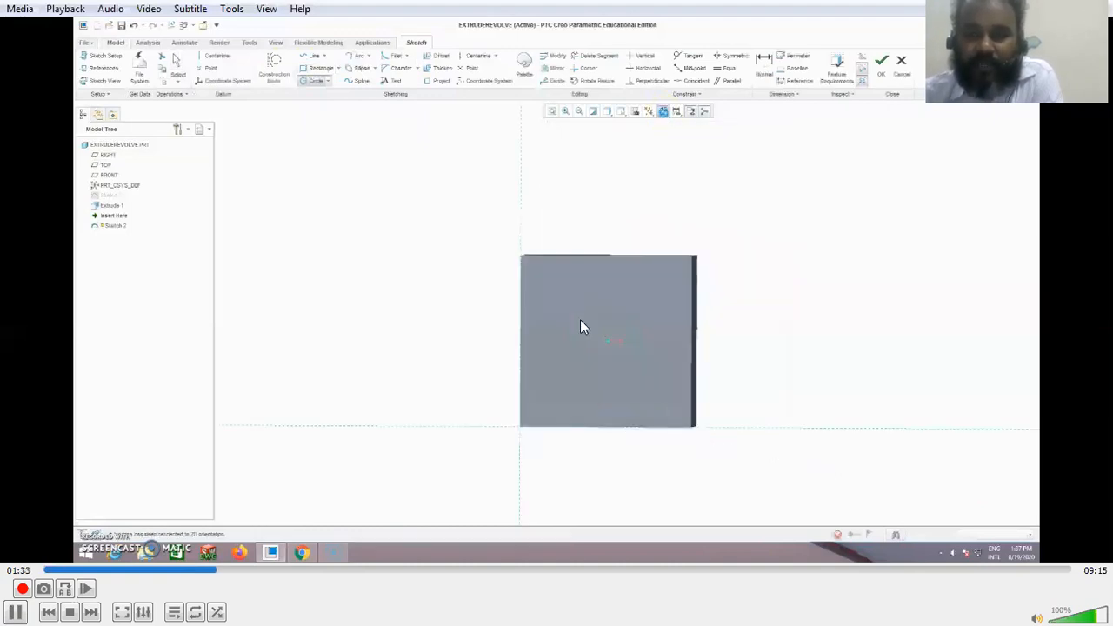
pyautogui.middleClick(630, 290)
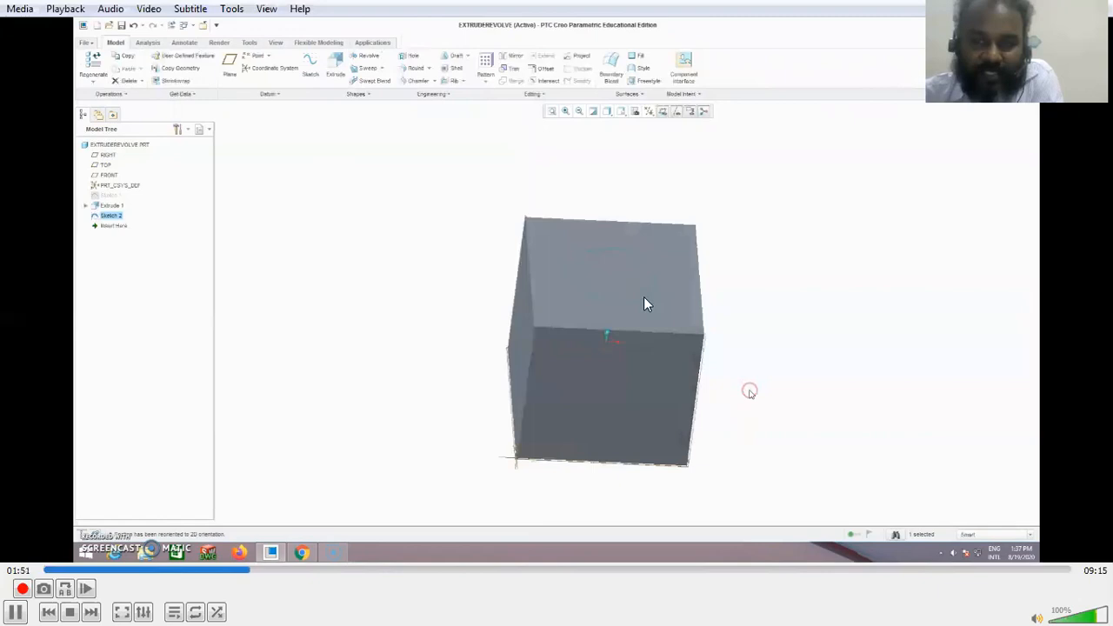
pyautogui.click(14, 612)
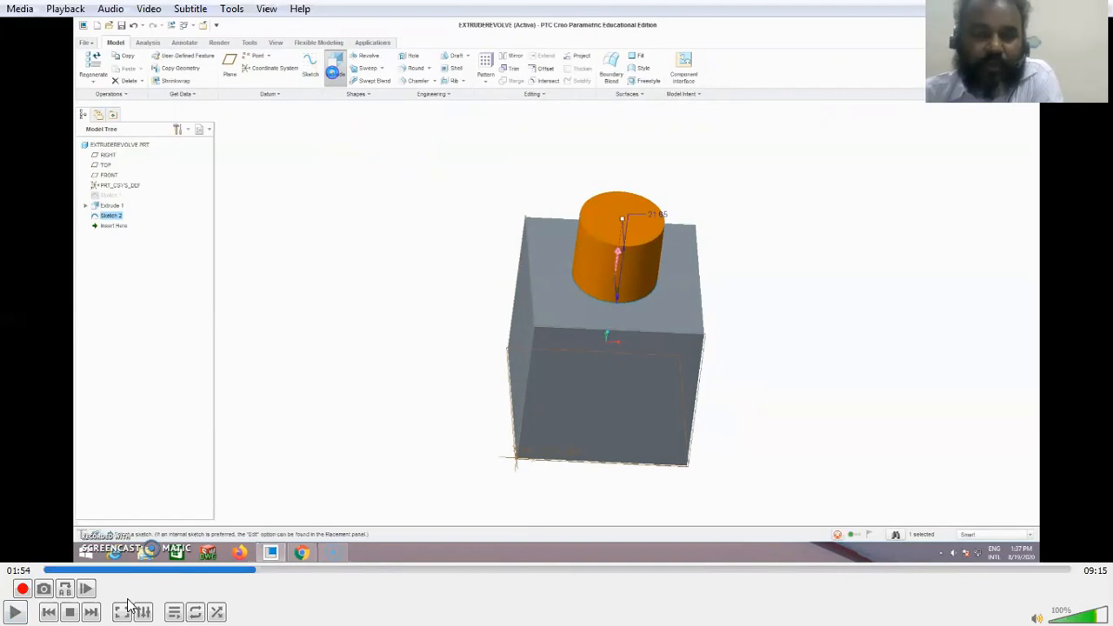
# Step: Play the circle's extrusion, pausing at 02:03 and 02:10 to examine the material removal and the side being cut
pyautogui.click(18, 611)
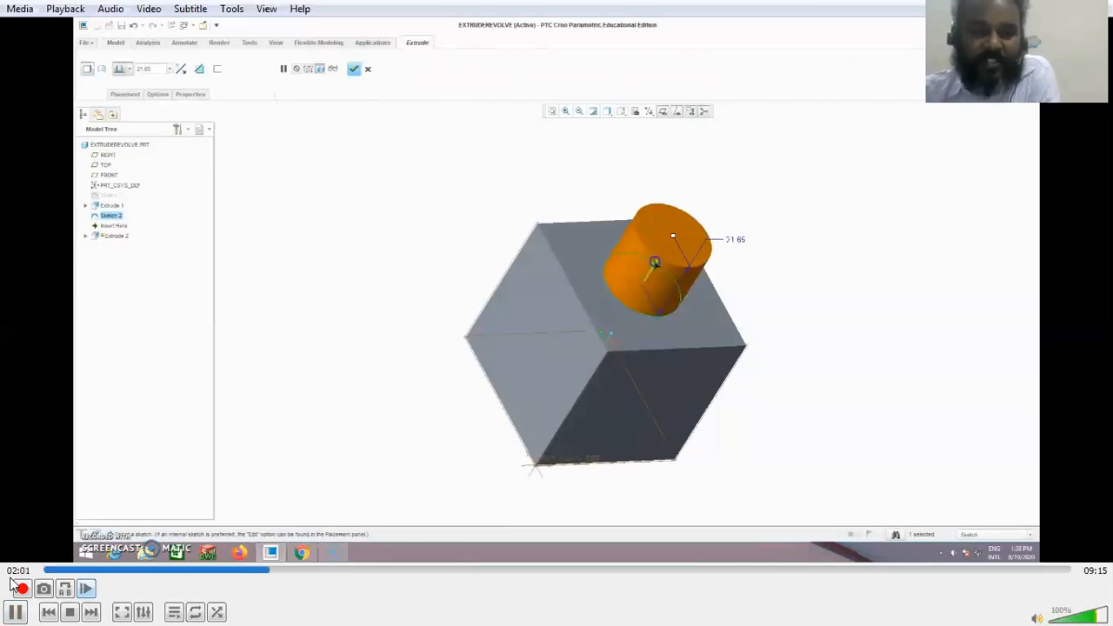
pyautogui.click(16, 611)
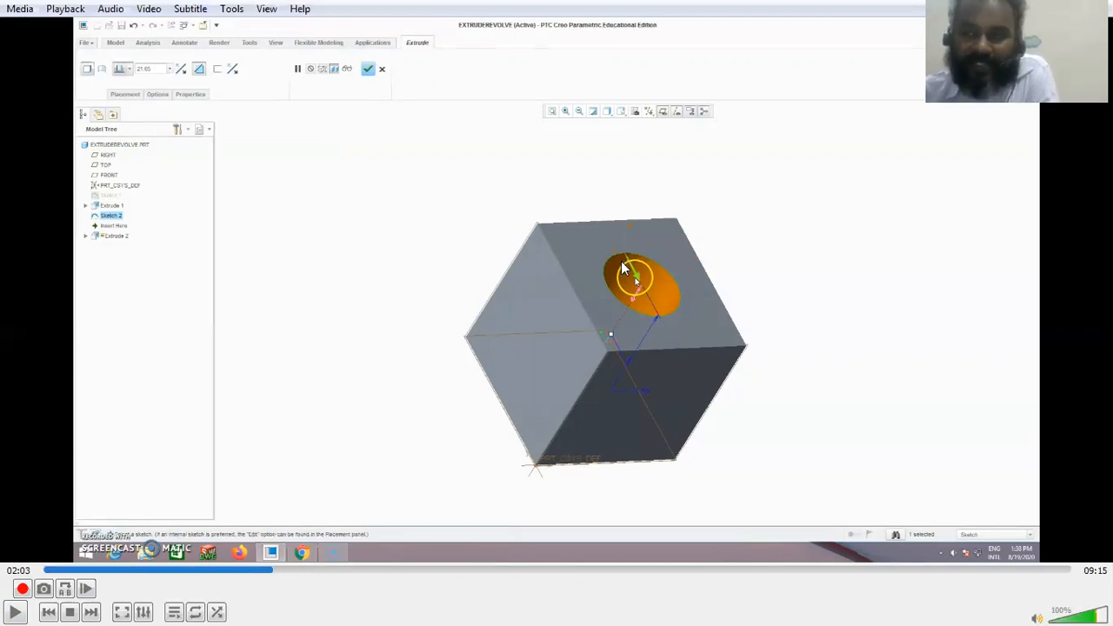
pyautogui.click(16, 611)
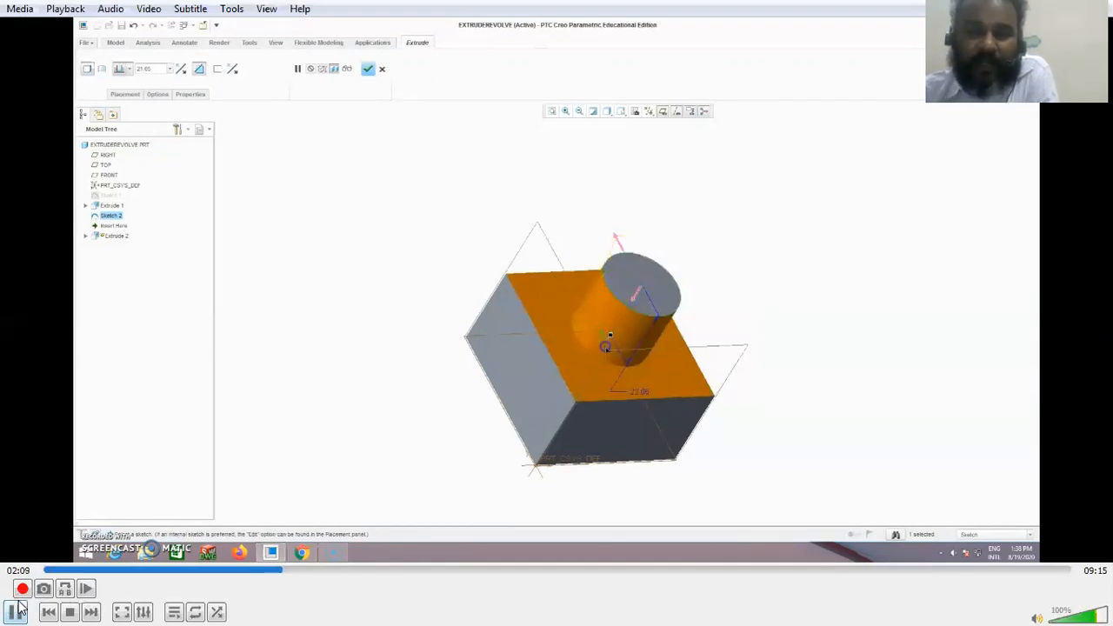
pyautogui.click(17, 611)
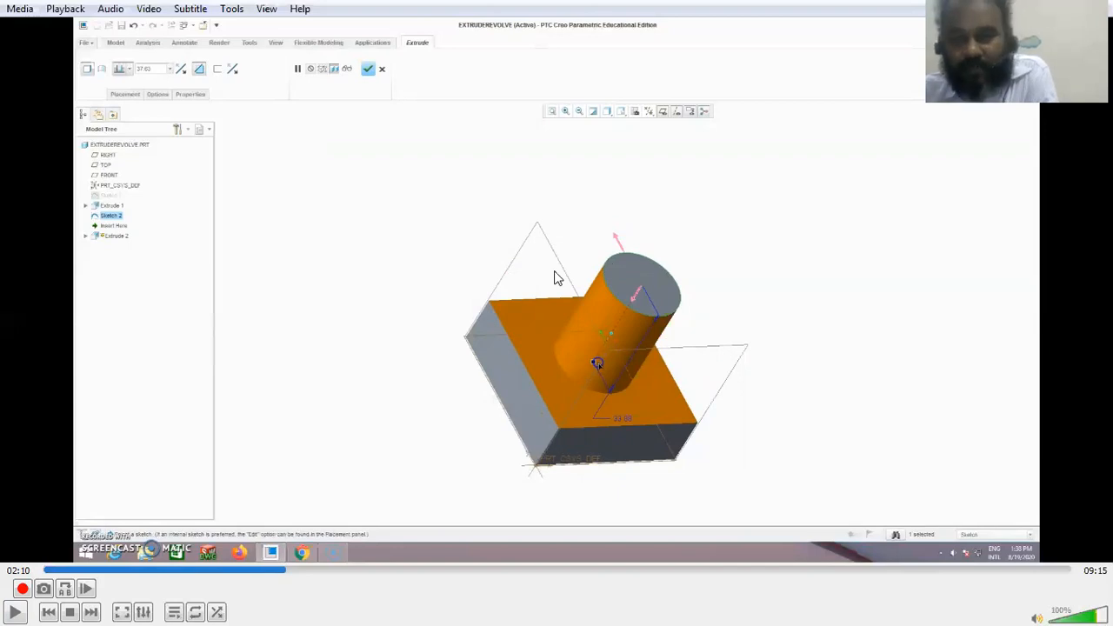
# Step: Play the cut direction and depth demonstration, pausing at 02:14 and 02:20 to examine the circular hole through the block
pyautogui.click(14, 611)
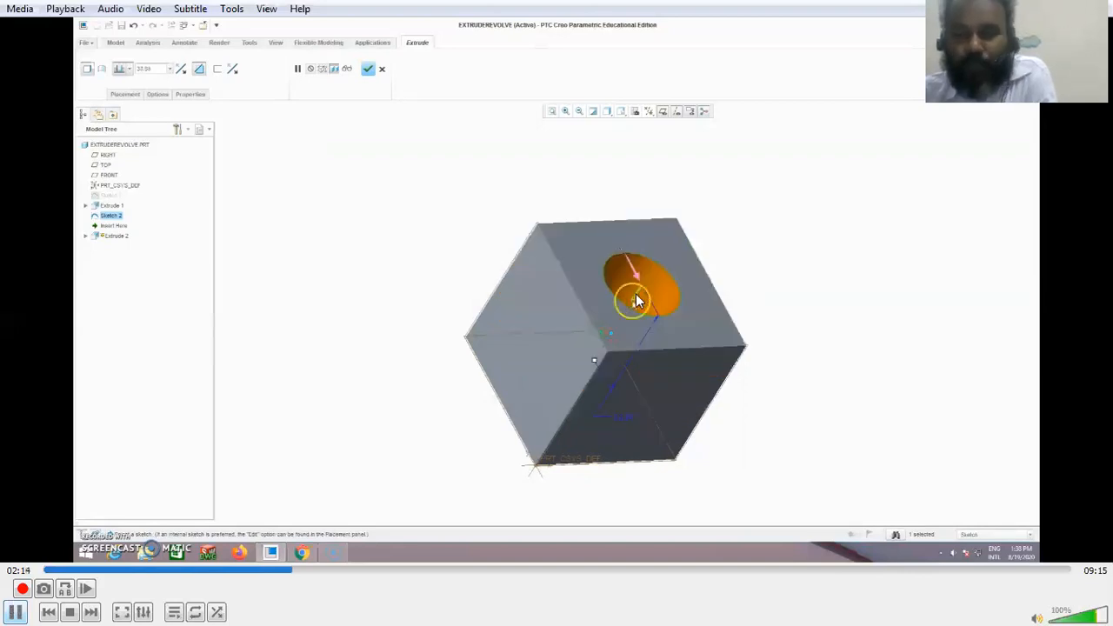
pyautogui.press('space')
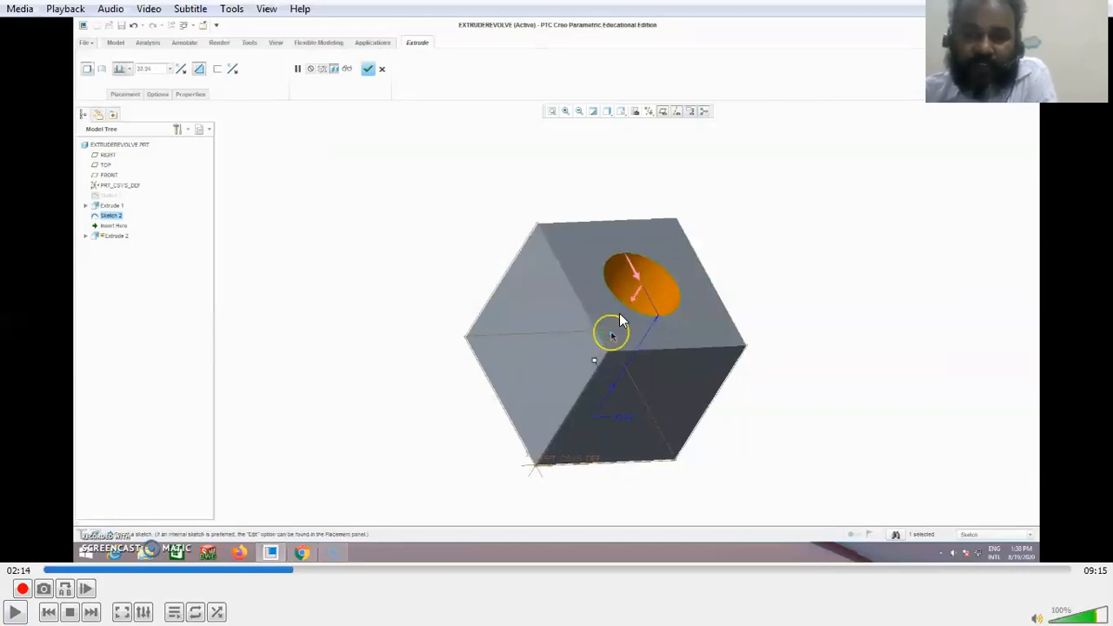
pyautogui.press('space')
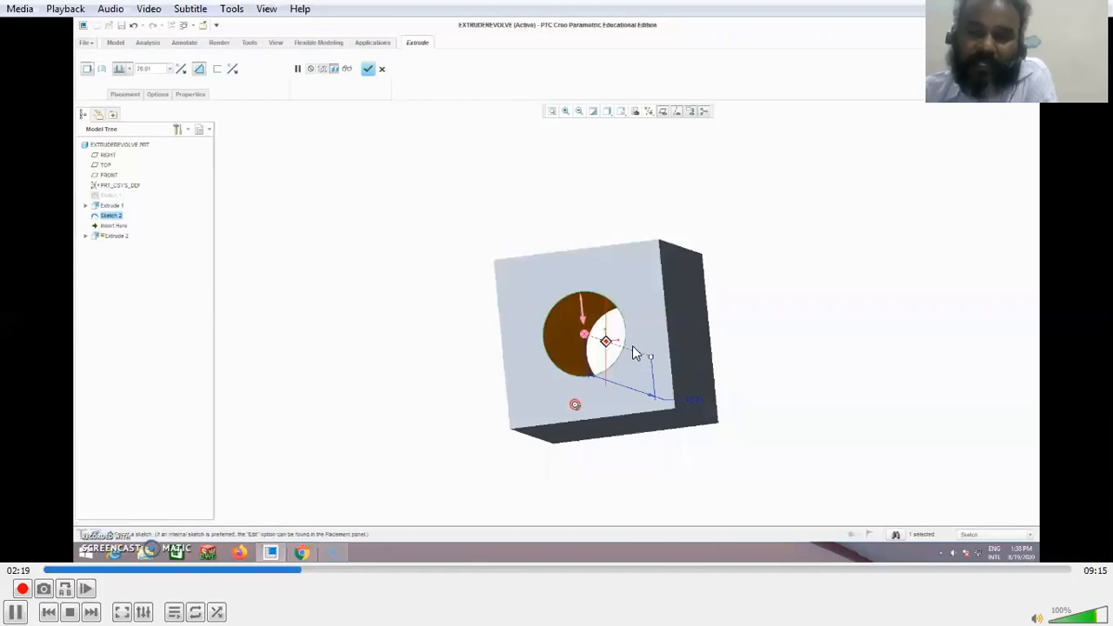
pyautogui.click(20, 611)
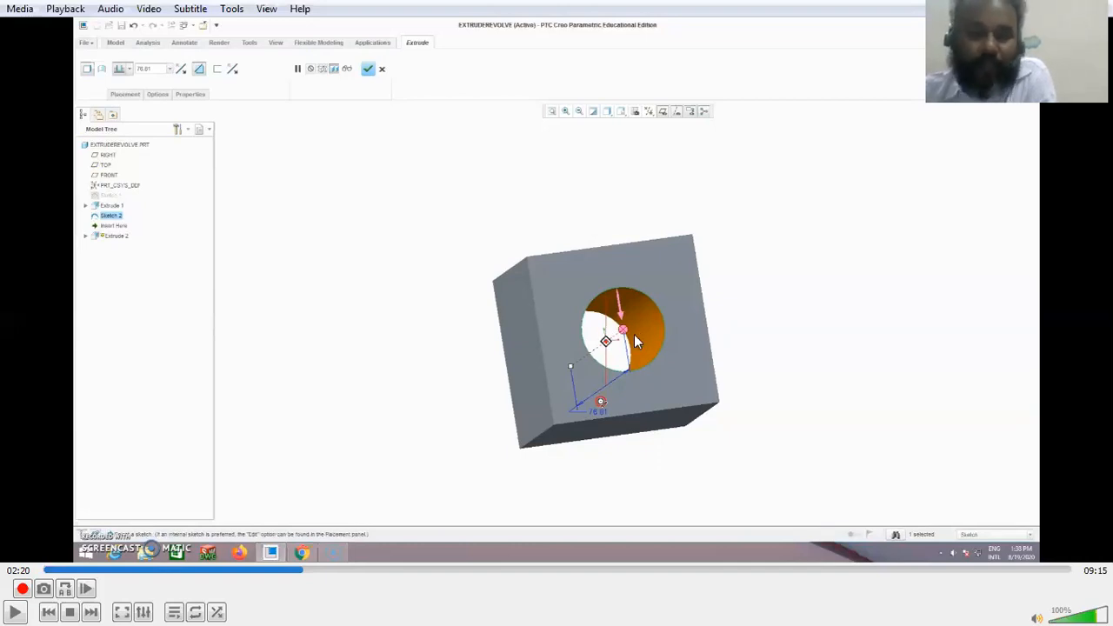
# Step: Play from the finished hole through the deletion of the block's features, pausing at 02:51 and 03:07
pyautogui.click(16, 612)
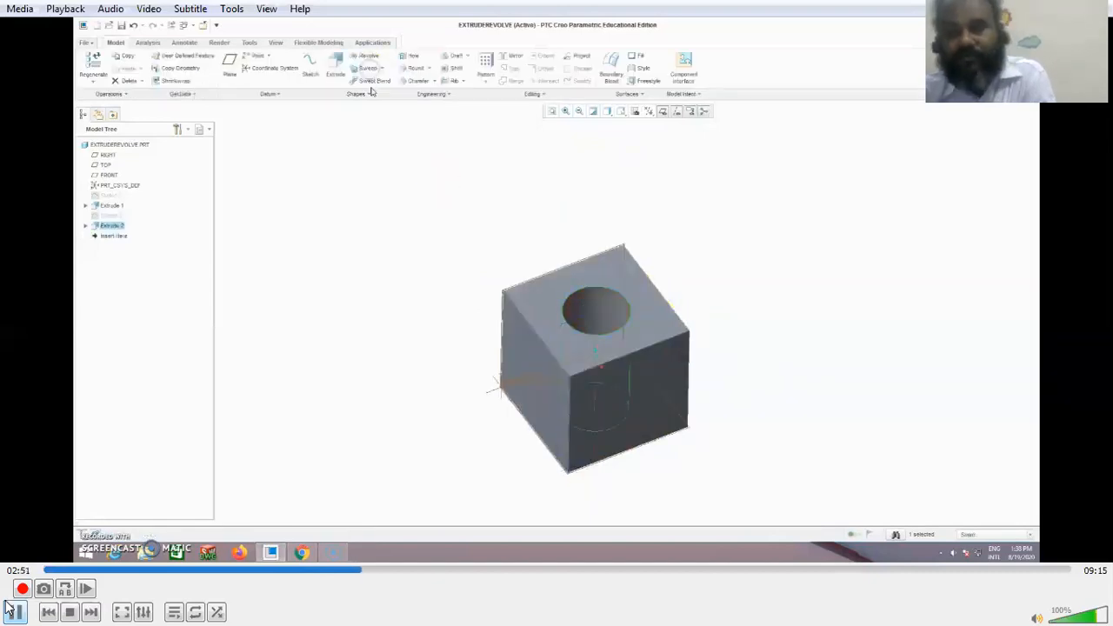
pyautogui.click(10, 609)
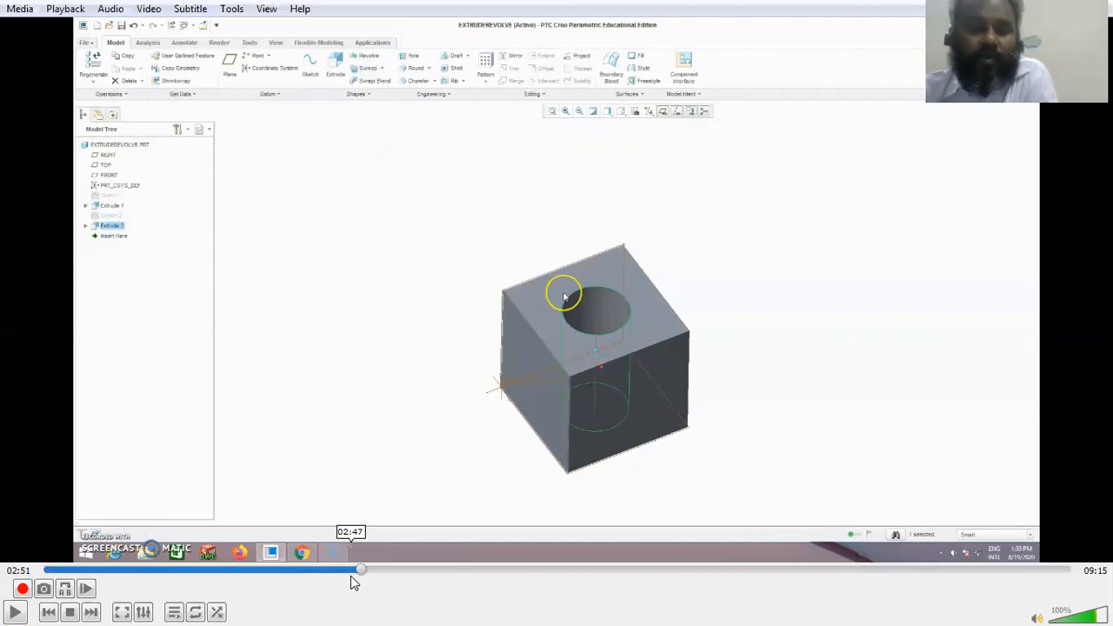
pyautogui.click(16, 612)
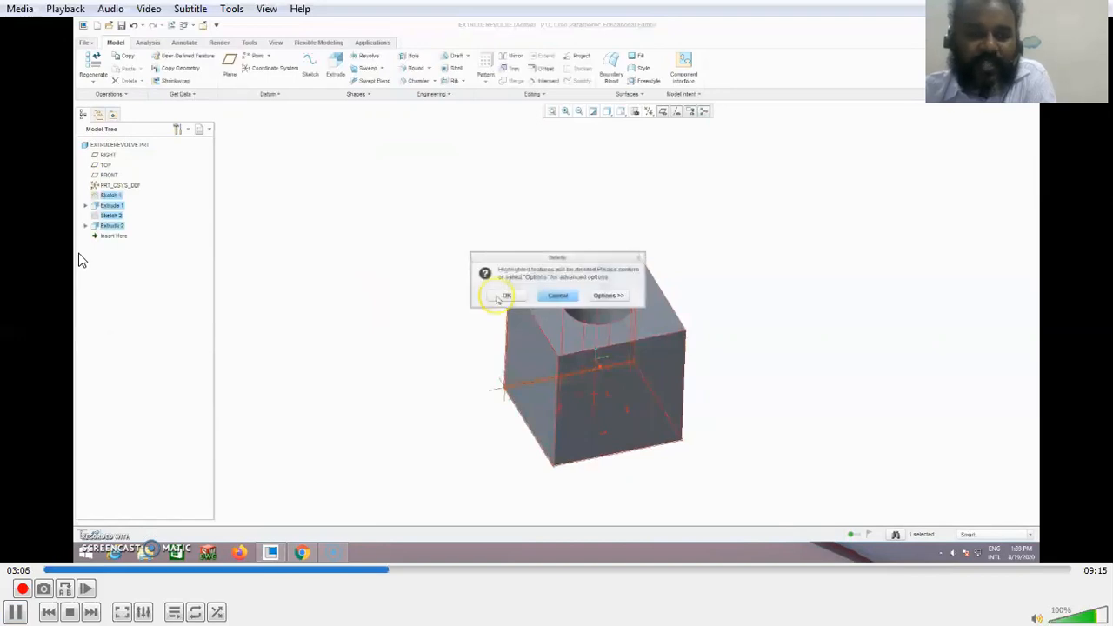
pyautogui.press('space')
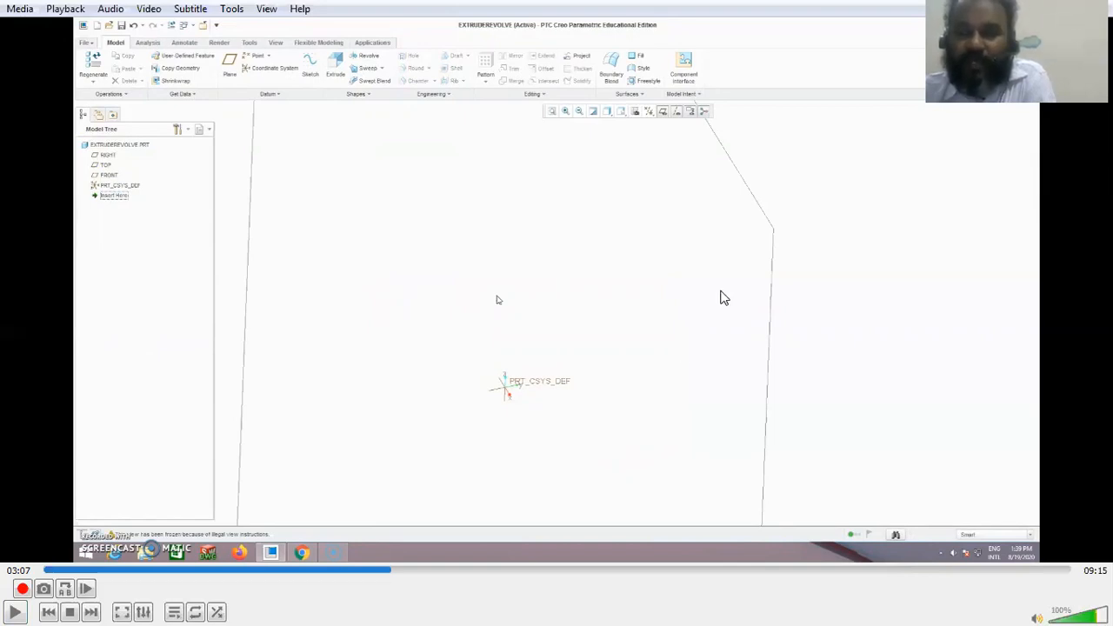
# Step: Play the revolve sketch demonstration, pausing at 03:28 to examine the datum Centerline tool and again around 04:02
pyautogui.click(17, 610)
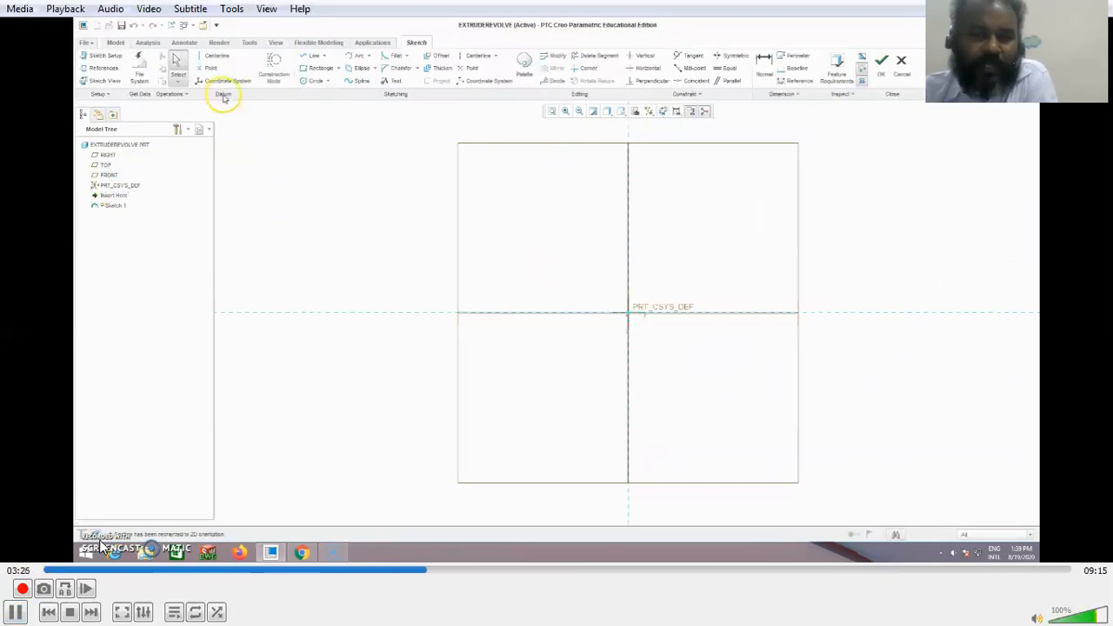
pyautogui.click(12, 604)
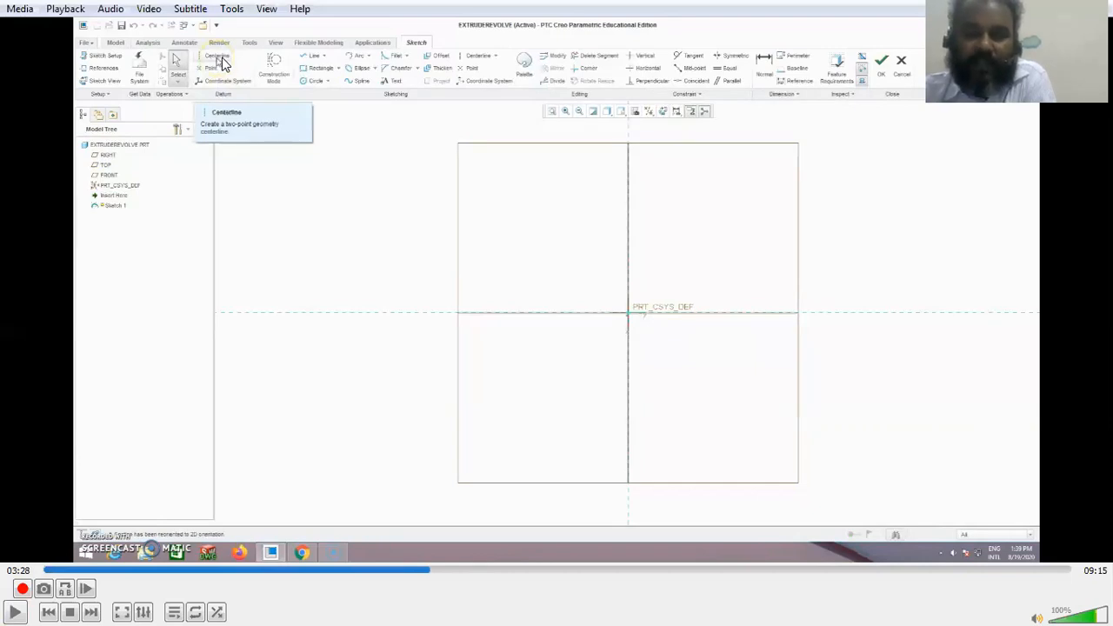
pyautogui.click(15, 611)
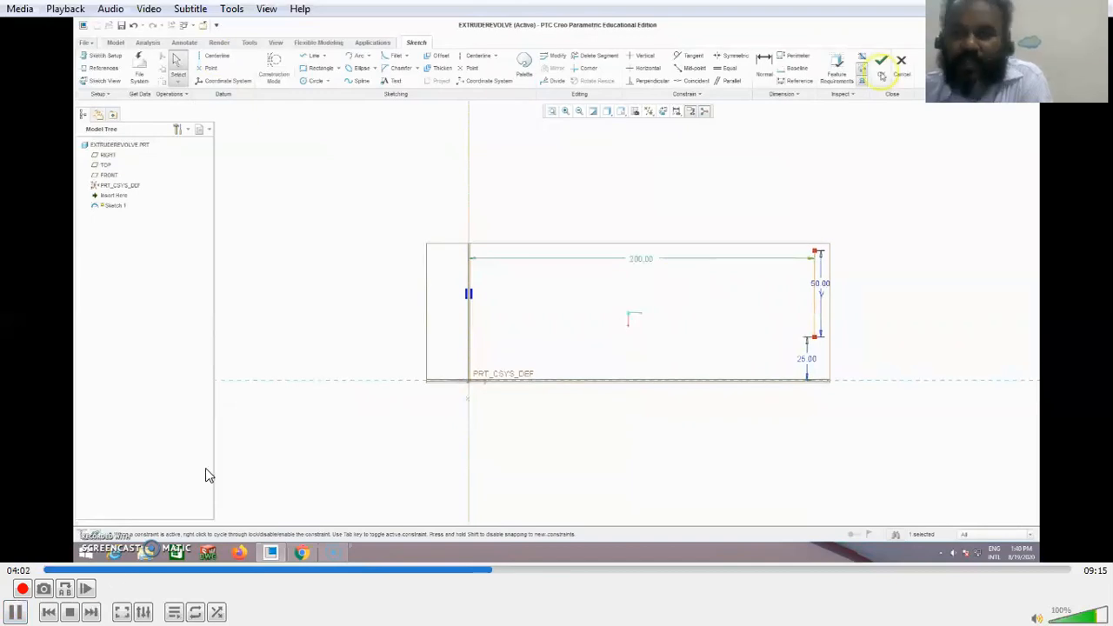
pyautogui.press('space')
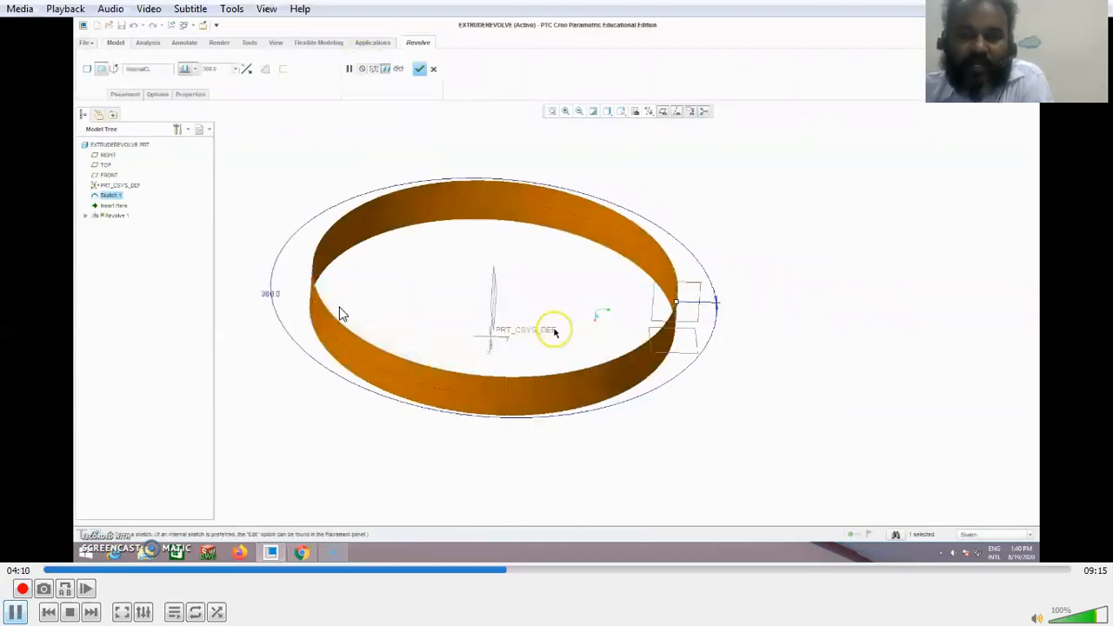
# Step: Review the 360-degree surface revolve and its deletion, pausing the video at 04:11 and 04:19
pyautogui.press('space')
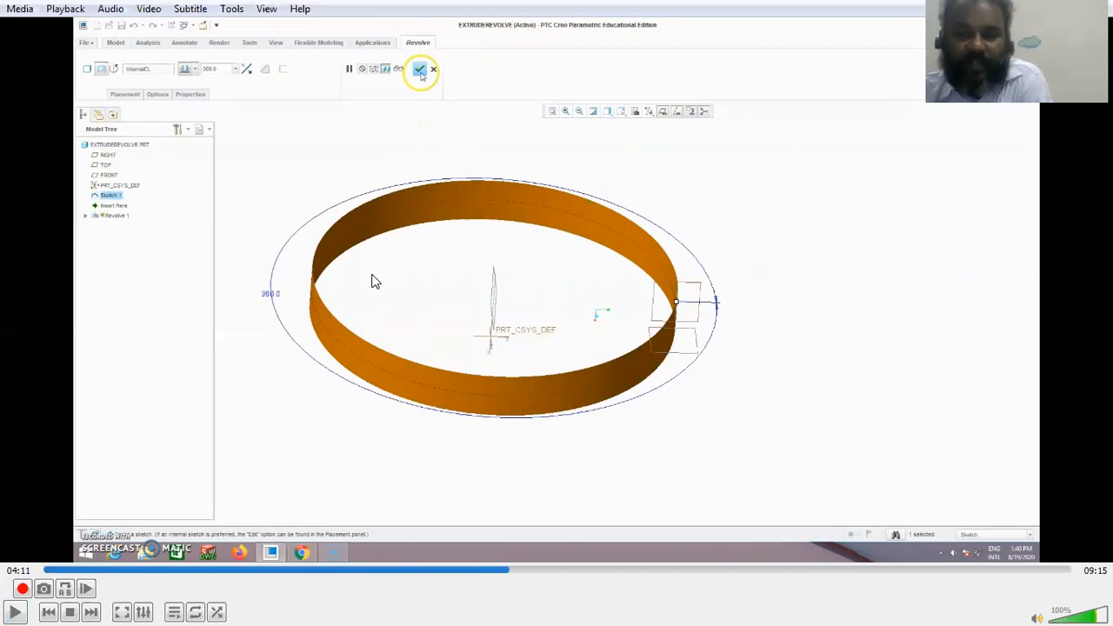
pyautogui.click(11, 610)
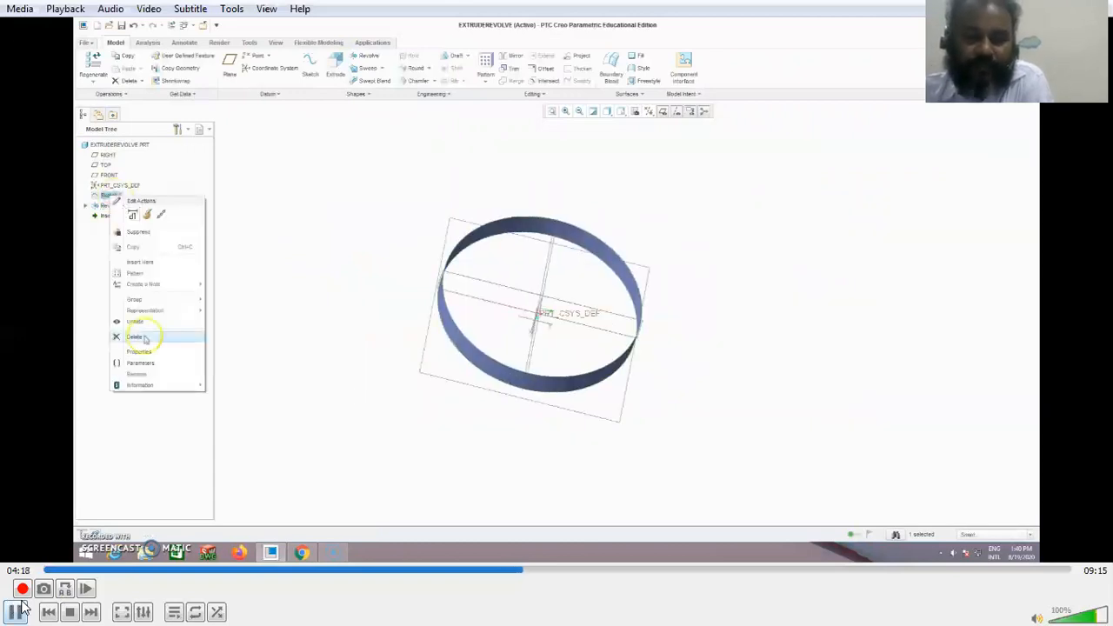
pyautogui.press('space')
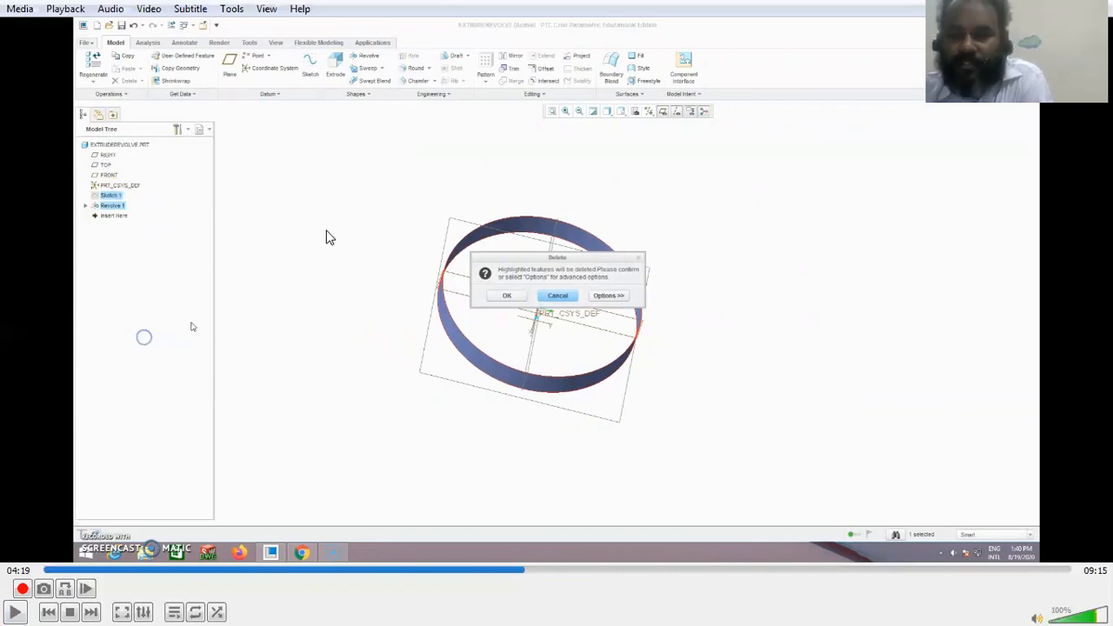
# Step: Play the closed profile's sketching and solid revolve, pausing at 05:46 to examine the preview before resuming playback
pyautogui.click(16, 612)
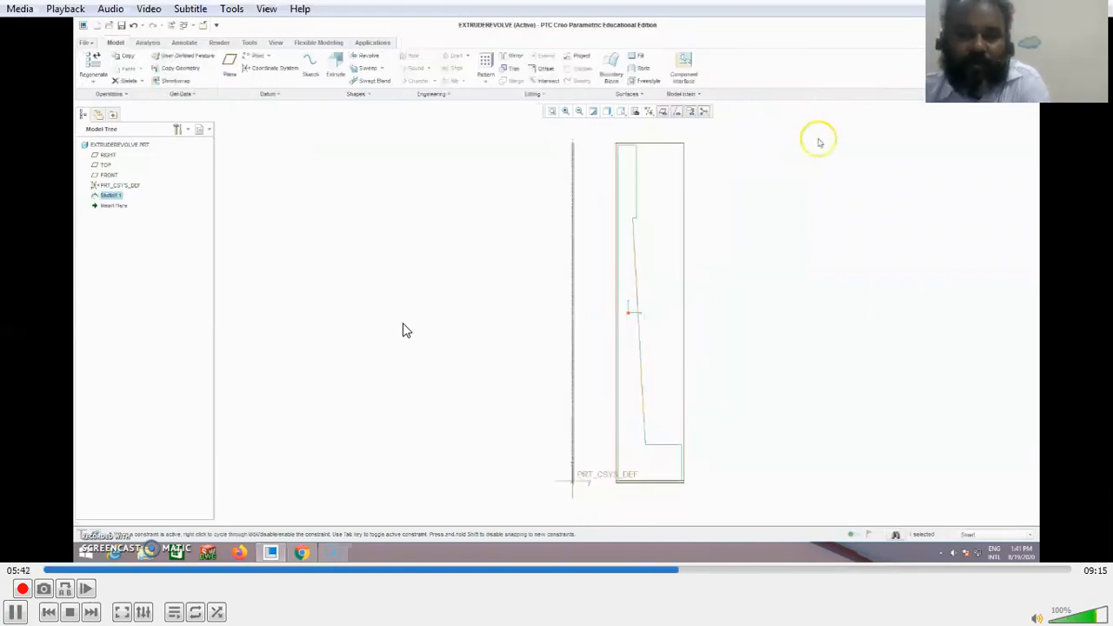
pyautogui.click(16, 611)
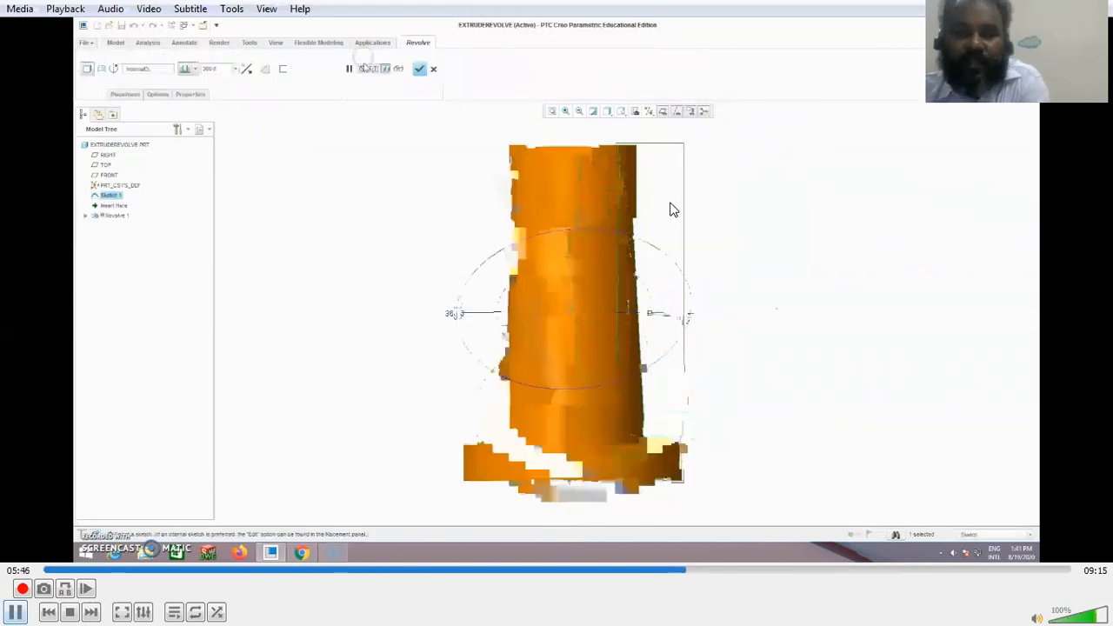
pyautogui.press('space')
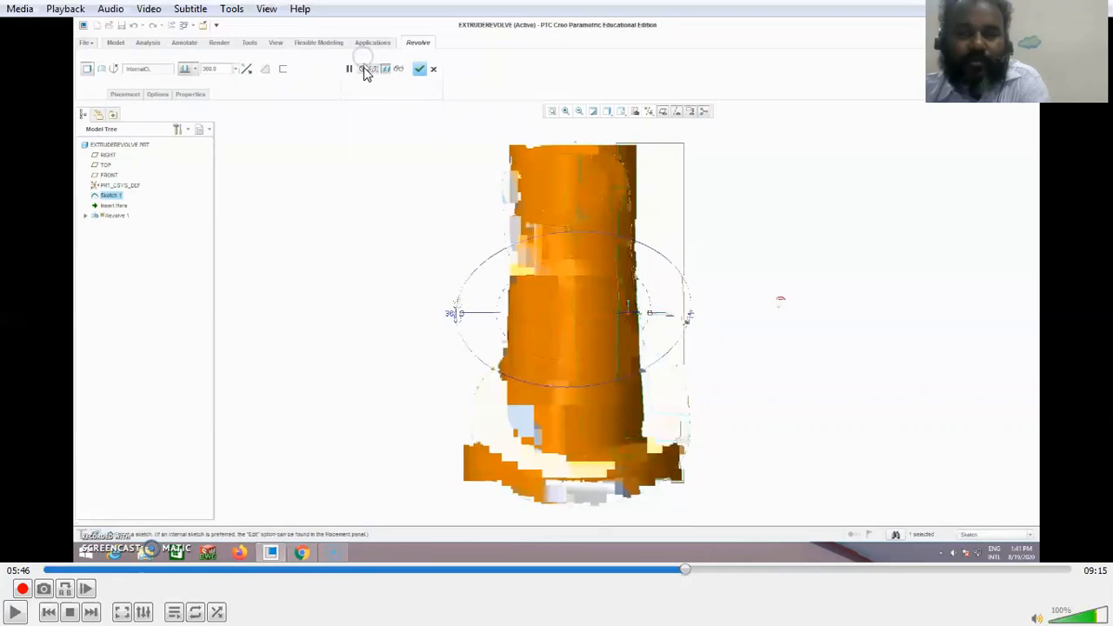
pyautogui.click(18, 611)
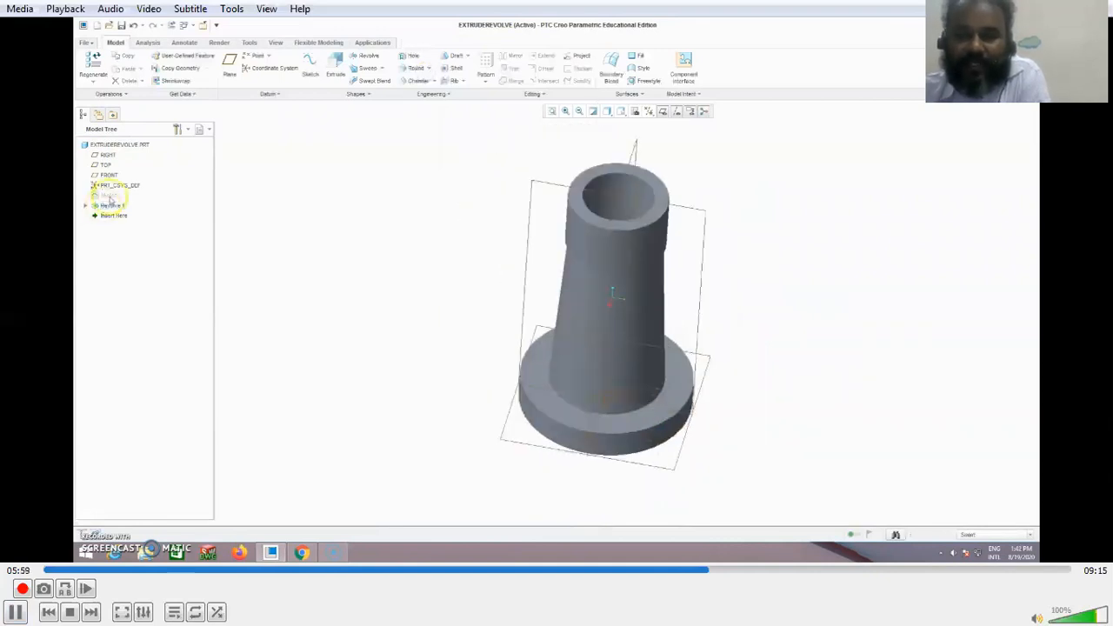
# Step: Review the flanged hollow part's profile sketch and its partial revolve, pausing the video at 06:03, 06:25 and 06:36
pyautogui.click(20, 602)
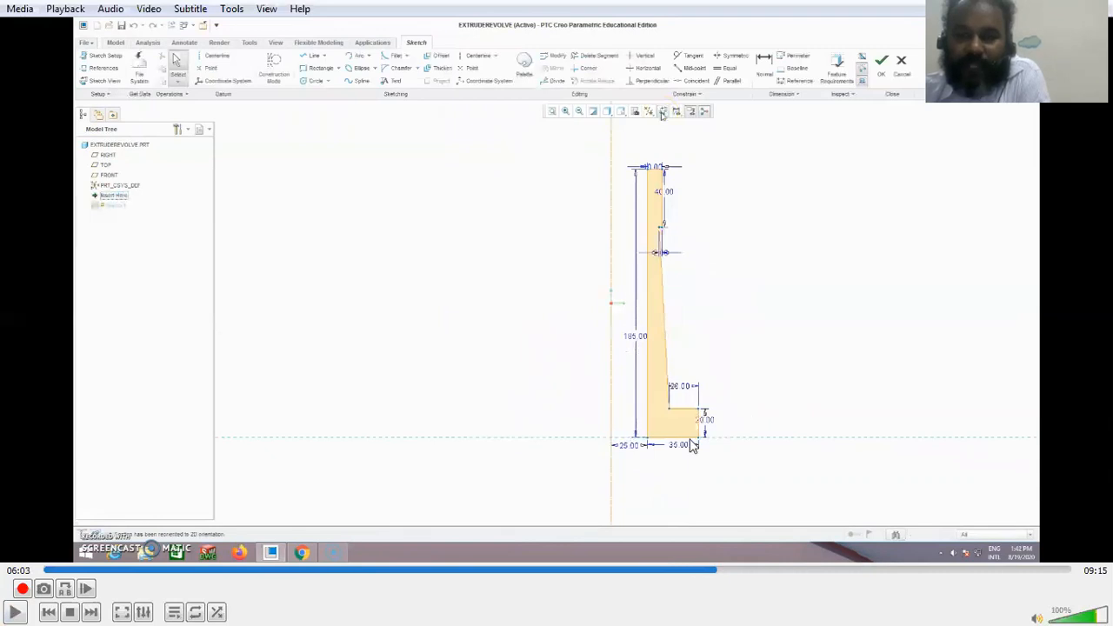
pyautogui.click(18, 611)
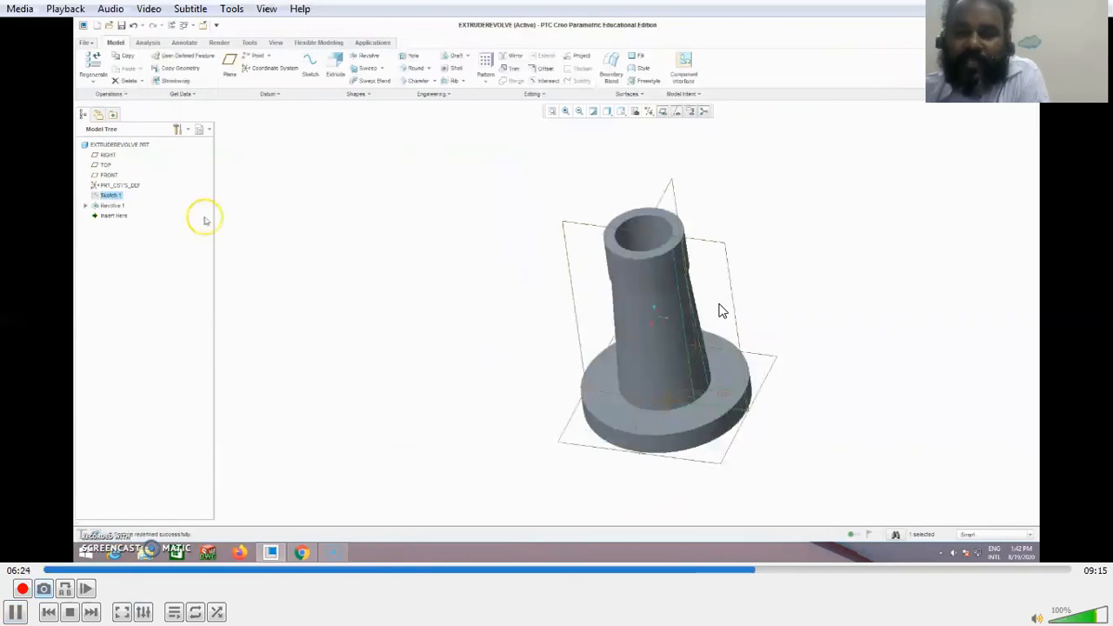
pyautogui.press('space')
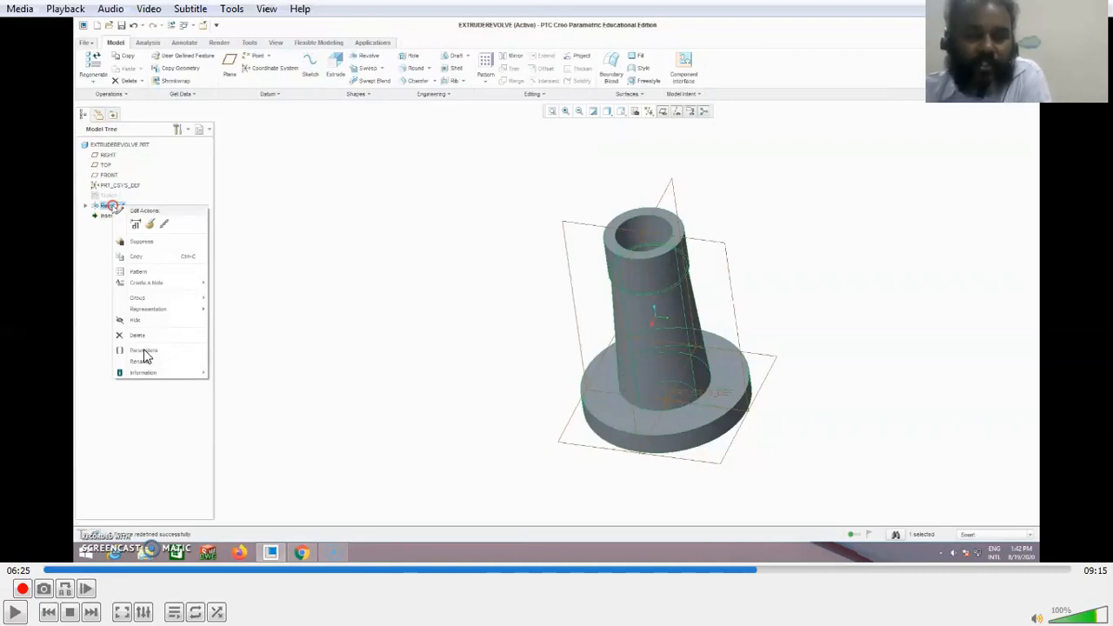
pyautogui.click(17, 611)
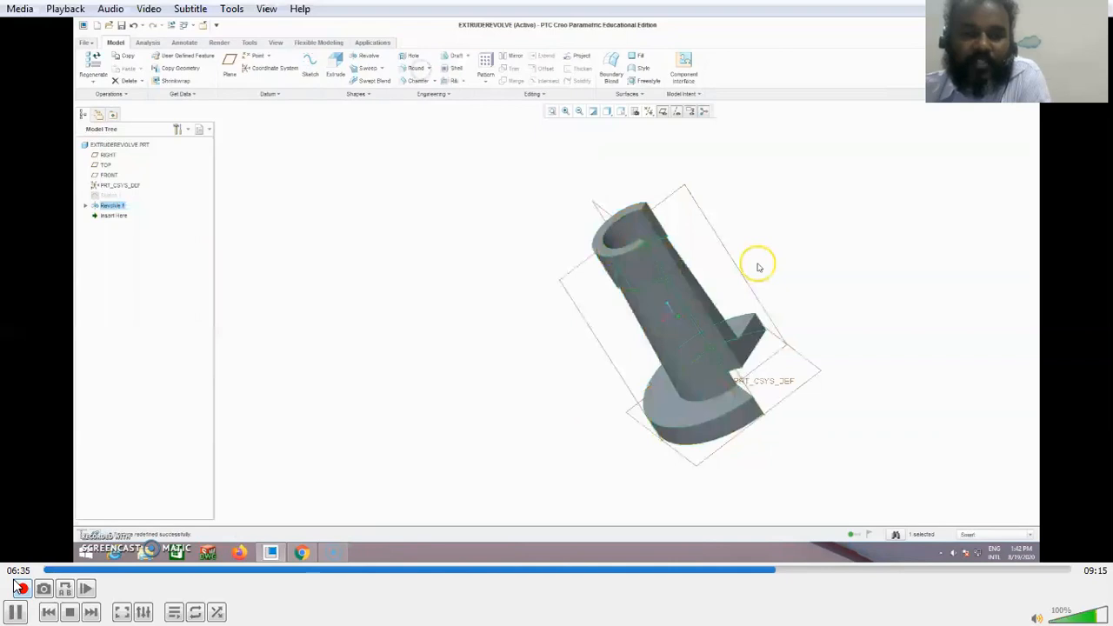
pyautogui.press('space')
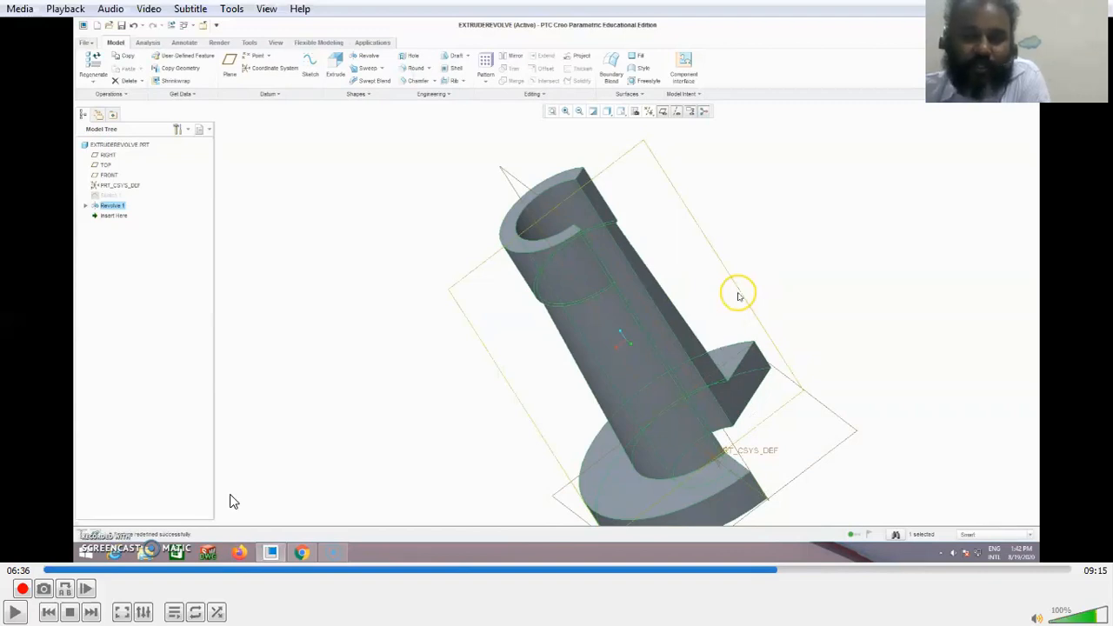
# Step: Play the circle's sketching and trimming through the partial sphere revolve, pausing around 07:42, 07:47 and 08:16 before resuming playback
pyautogui.click(15, 610)
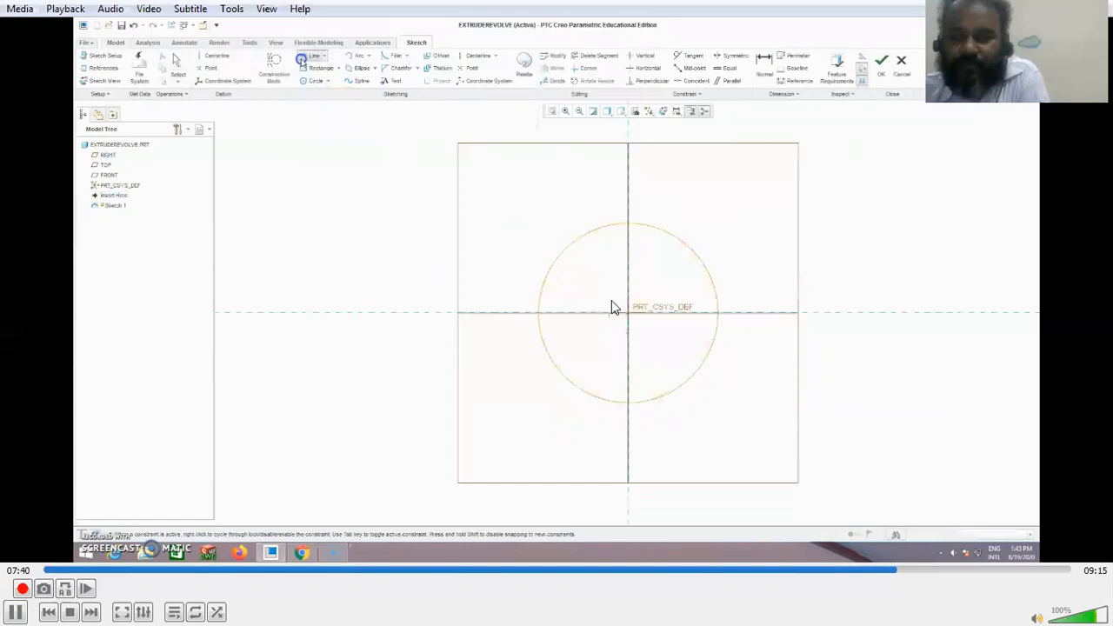
pyautogui.press('space')
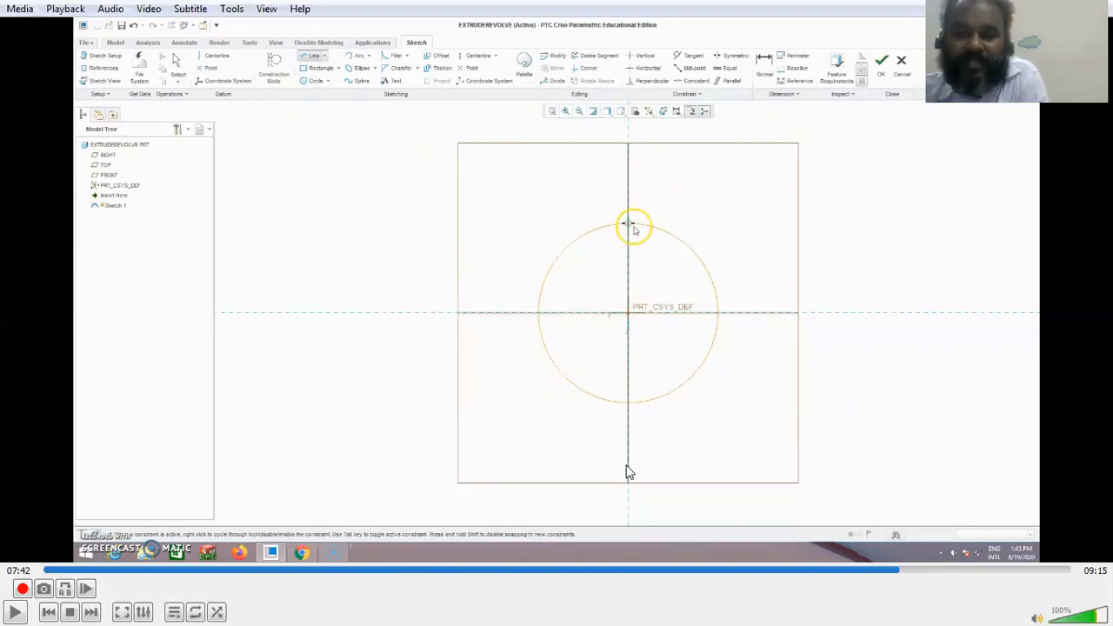
pyautogui.click(13, 611)
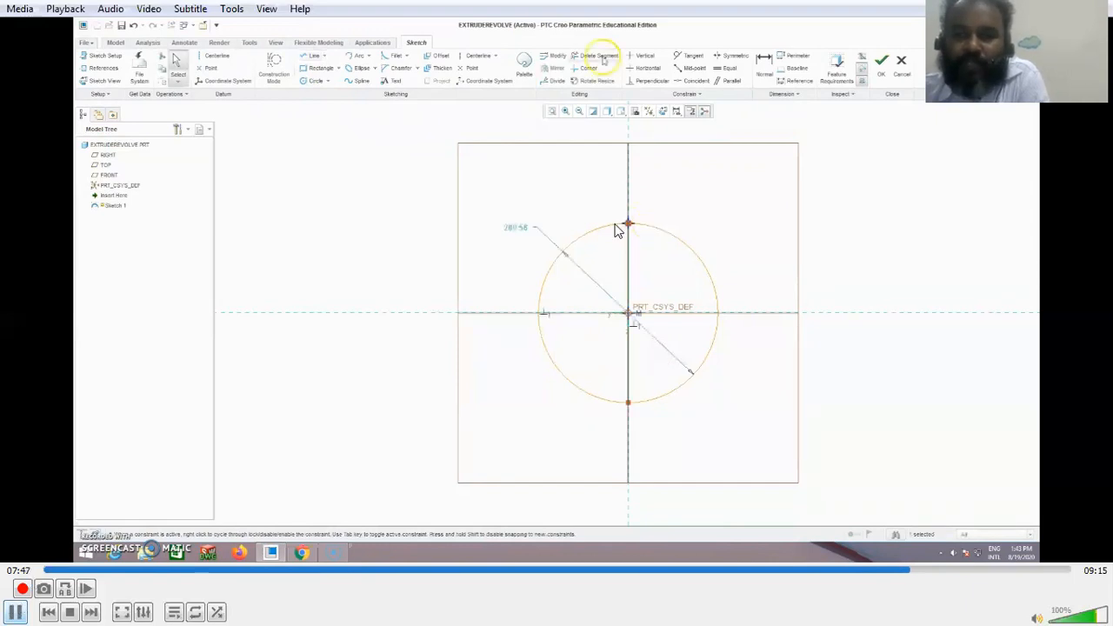
pyautogui.press('space')
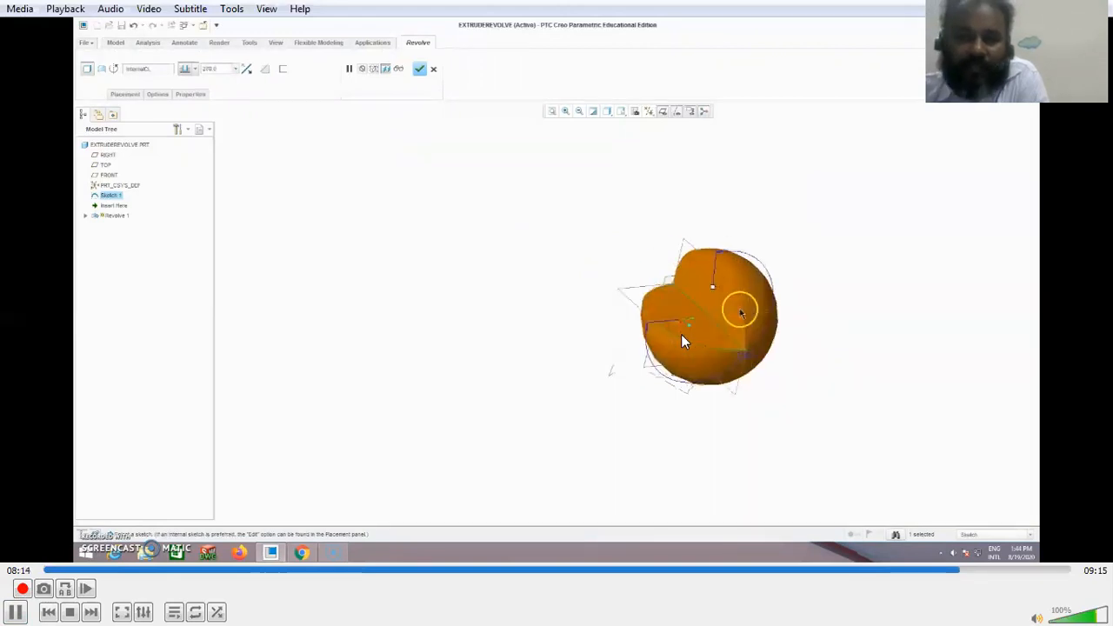
pyautogui.press('space')
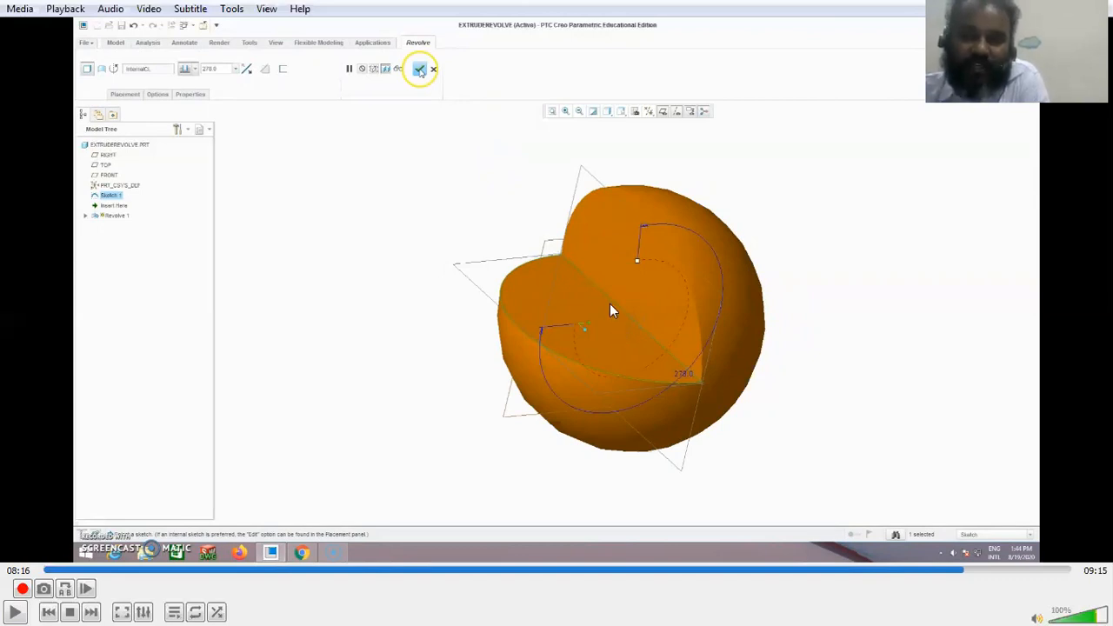
pyautogui.click(25, 609)
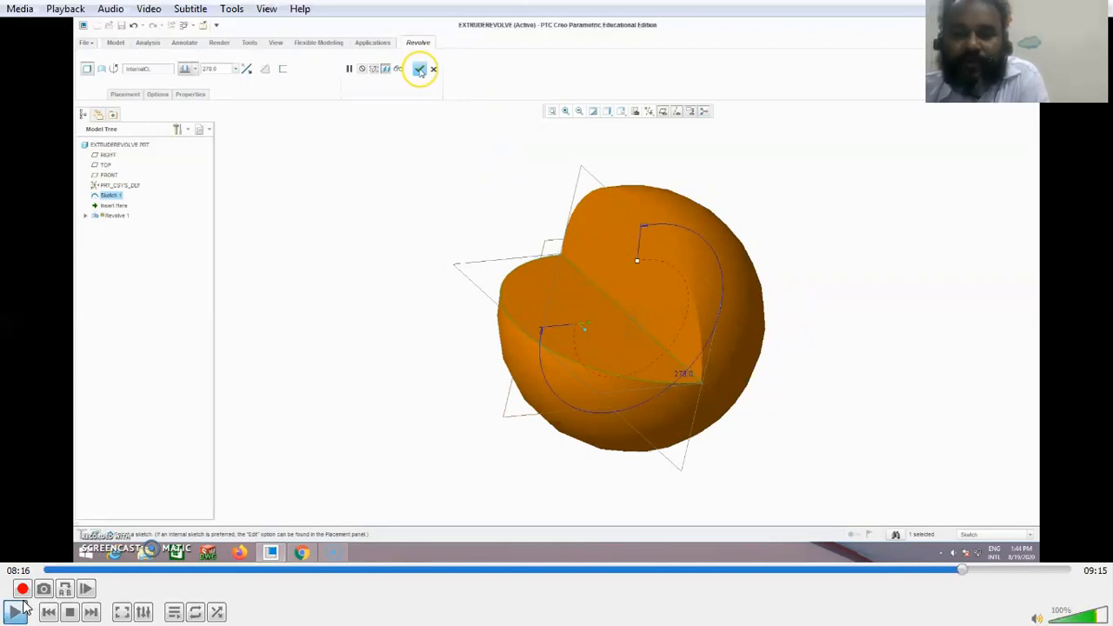